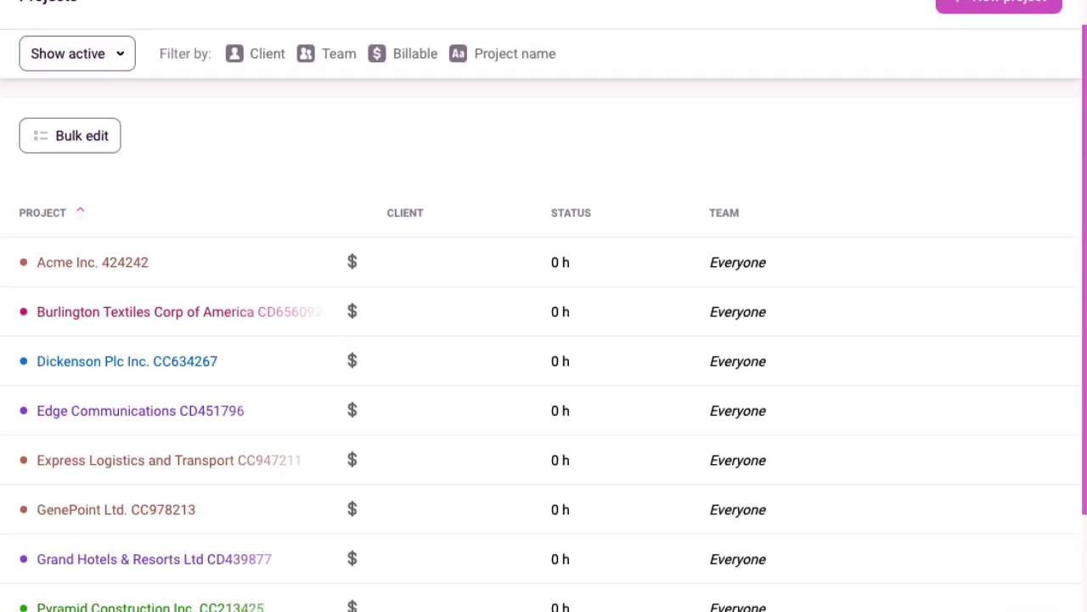
- Scroll through the Salesforce My Accounts list of 12 accounts
{"action": "scroll", "coordinate": [543, 339], "scroll_direction": "down", "scroll_amount": 3}
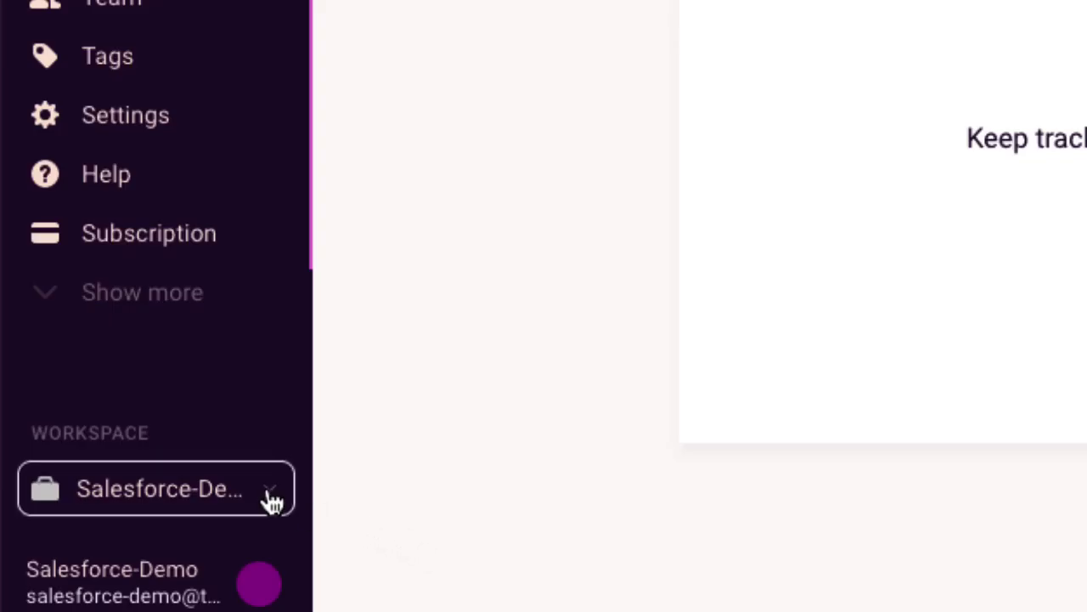
- Create a new workspace named 'Salesforce test', skipping the invite step
{"action": "left_click", "coordinate": [268, 497]}
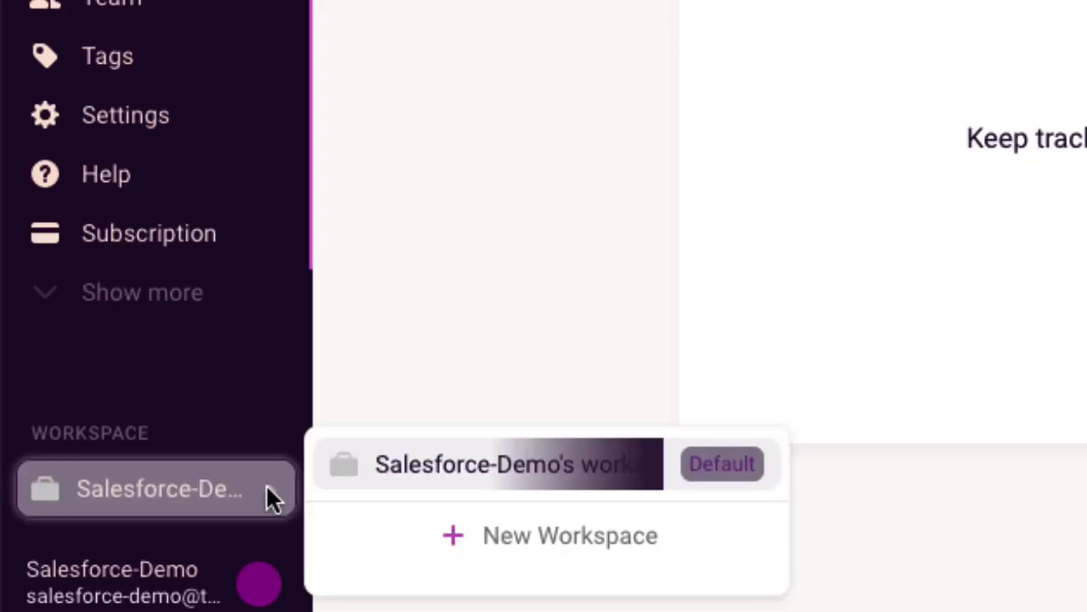
{"action": "left_click", "coordinate": [544, 556]}
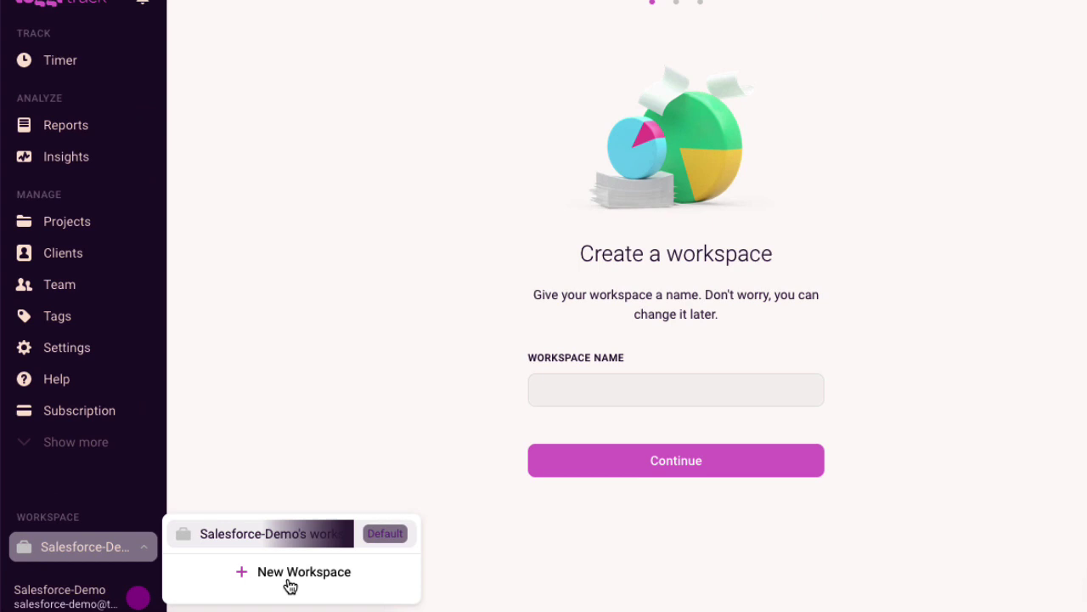
{"action": "type", "text": "Salesfor"}
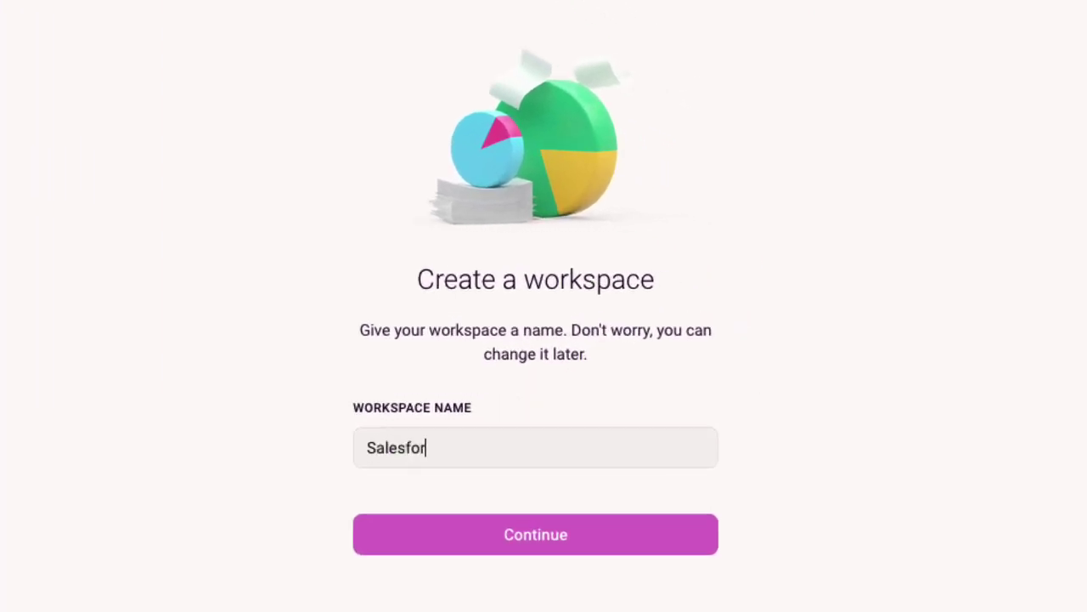
{"action": "type", "text": "ce test"}
{"action": "left_click", "coordinate": [645, 484]}
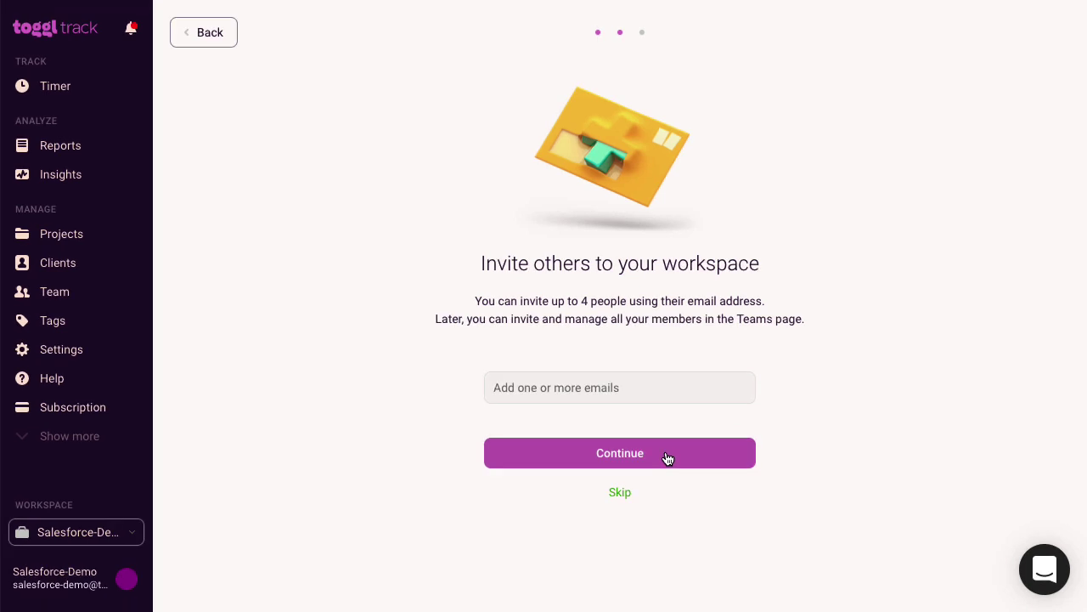
{"action": "left_click", "coordinate": [617, 494]}
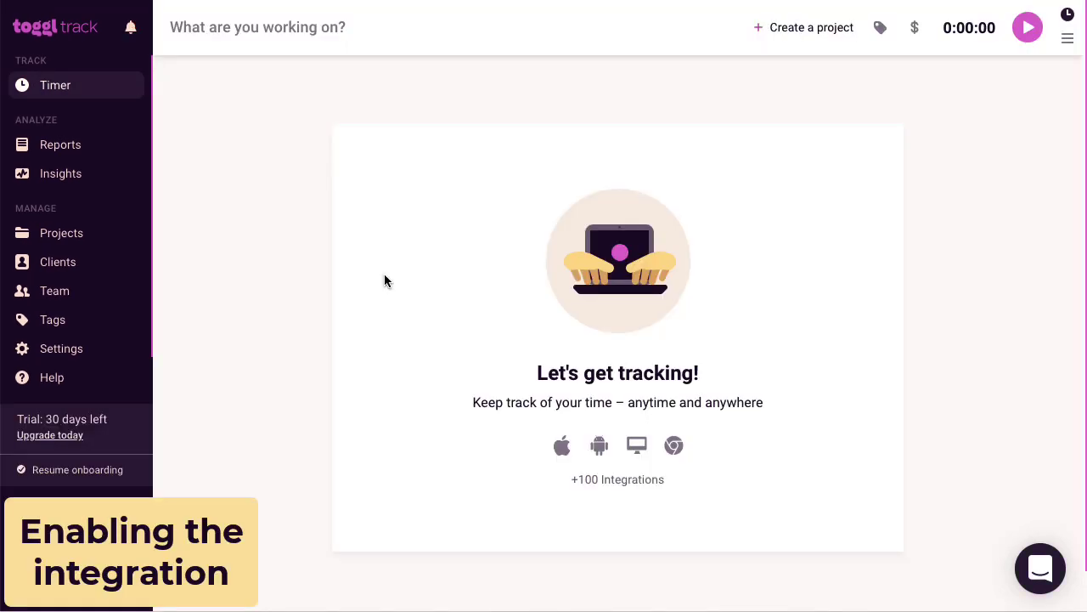
- Turn on Salesforce Sync in the workspace's Integrations settings
{"action": "left_click", "coordinate": [95, 359]}
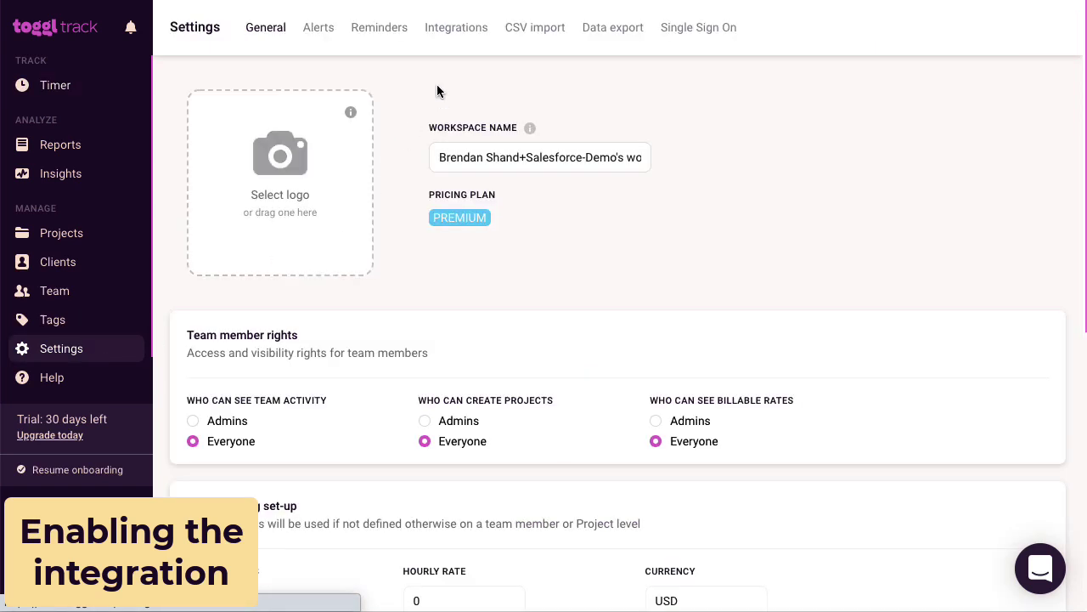
{"action": "left_click", "coordinate": [465, 33]}
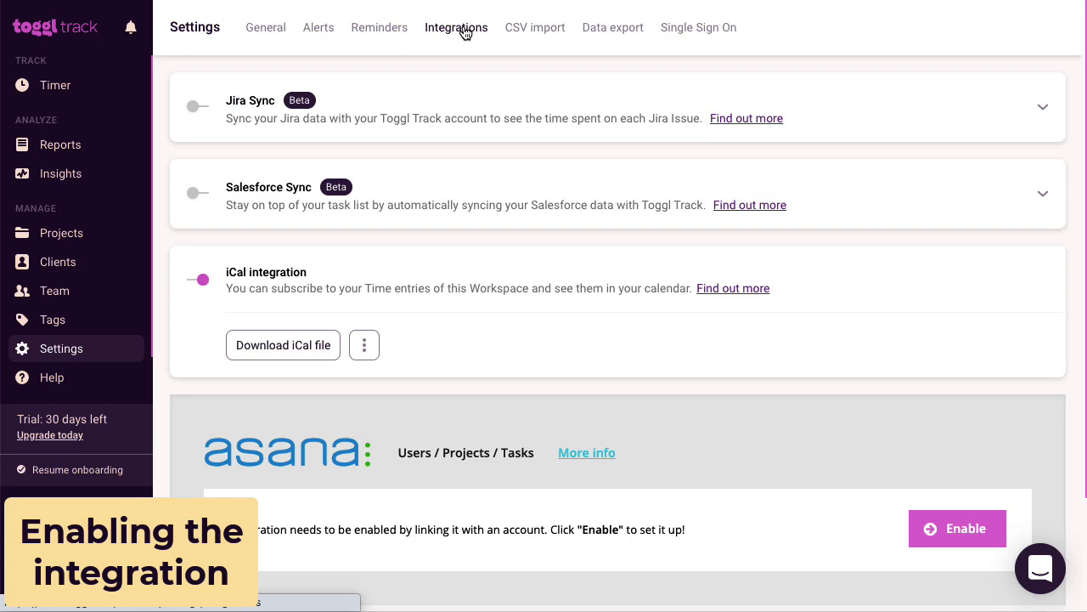
{"action": "left_click", "coordinate": [194, 194]}
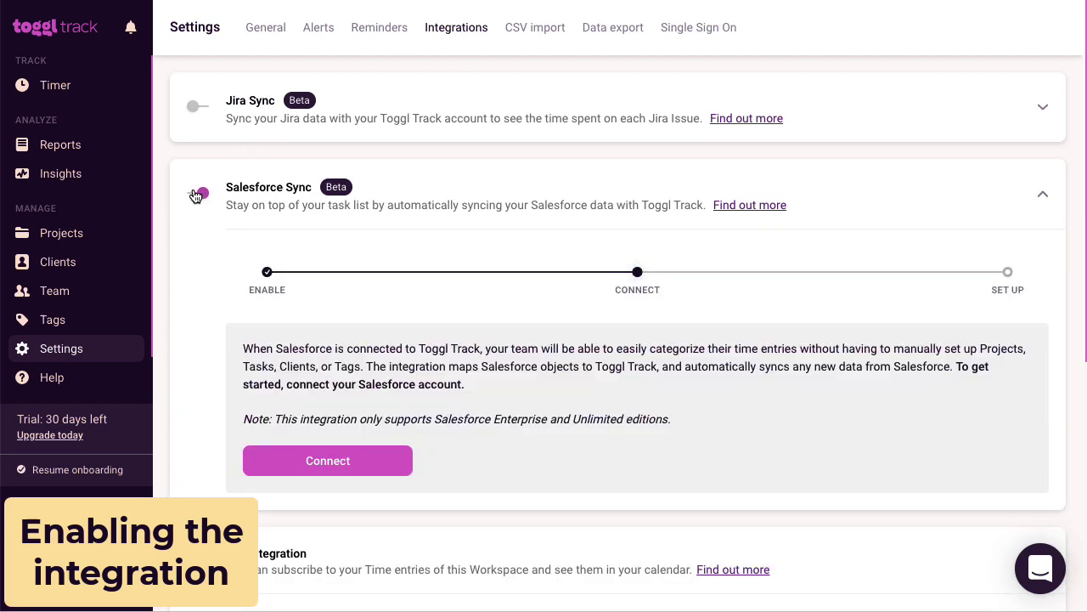
- Connect the Salesforce account by logging in and allowing Toggl Track access
{"action": "left_click", "coordinate": [356, 461]}
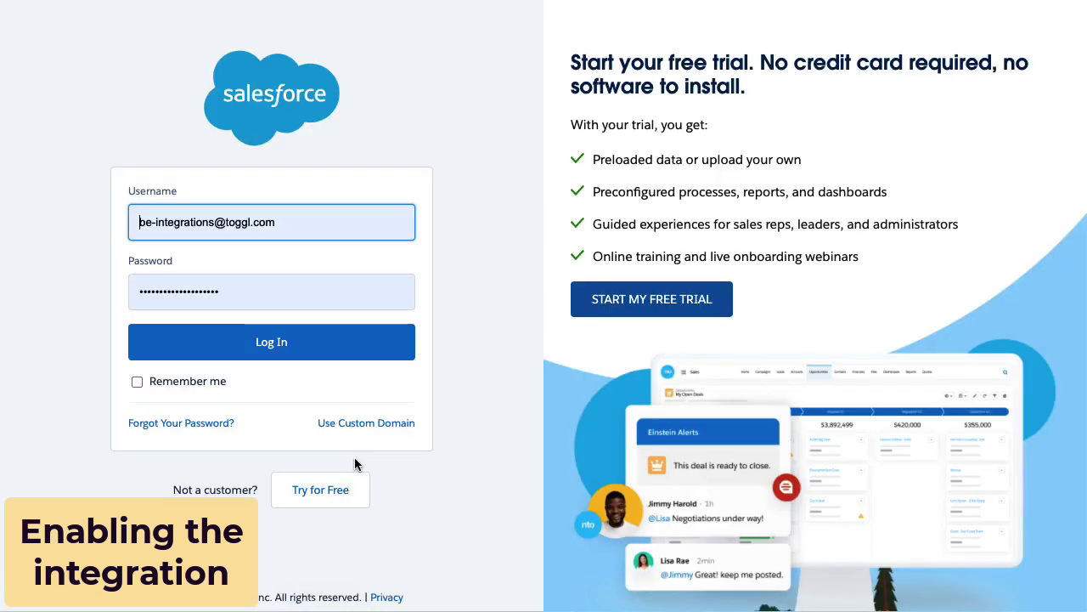
{"action": "left_click", "coordinate": [351, 353]}
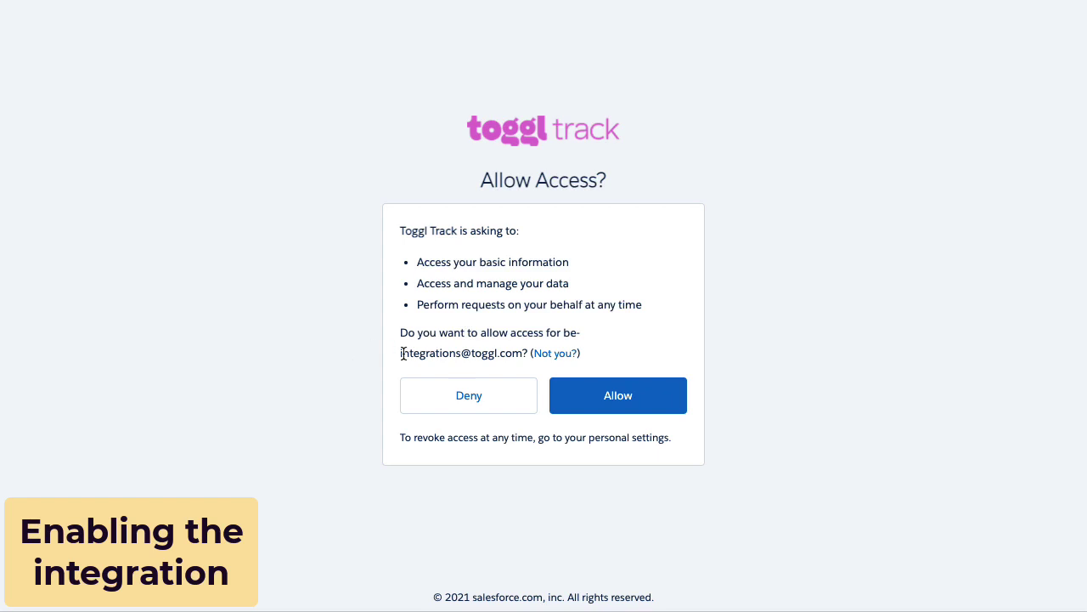
{"action": "left_click", "coordinate": [638, 411]}
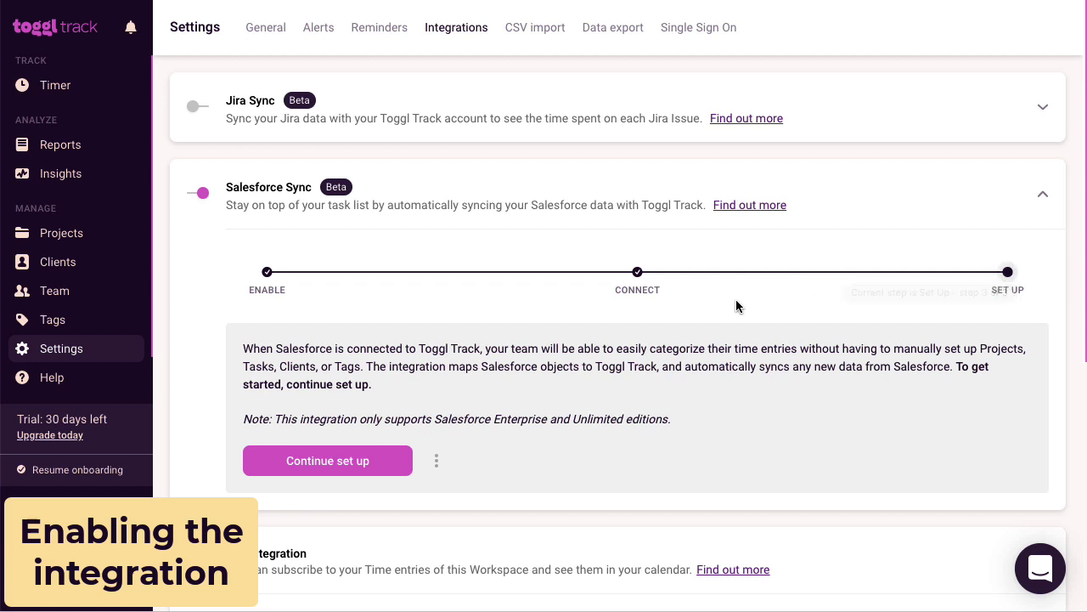
- Add a data connection that applies to the Whole Workspace
{"action": "left_click", "coordinate": [393, 467]}
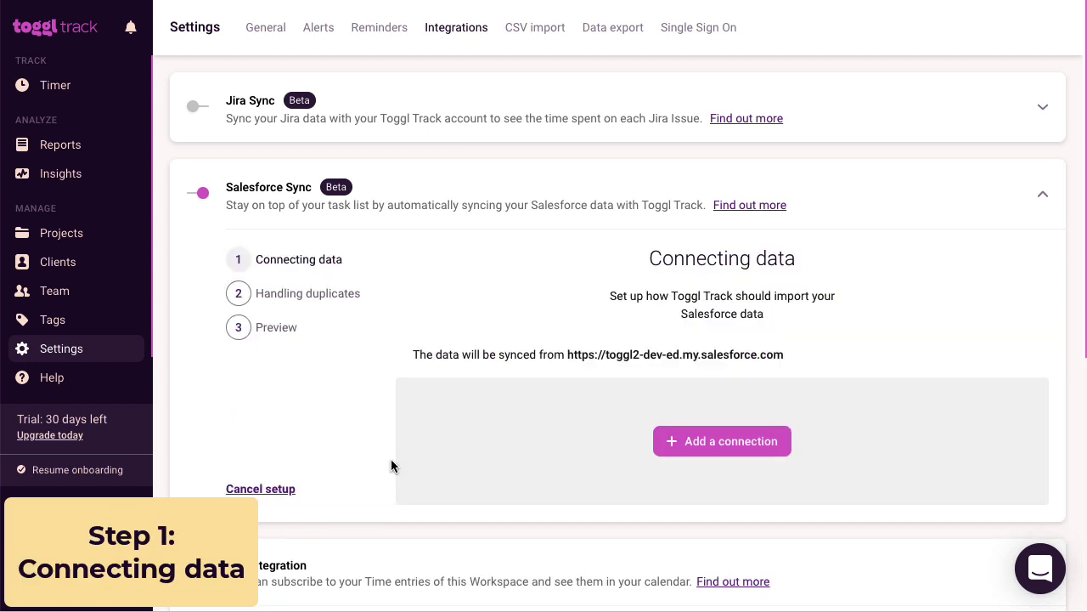
{"action": "left_click", "coordinate": [693, 449]}
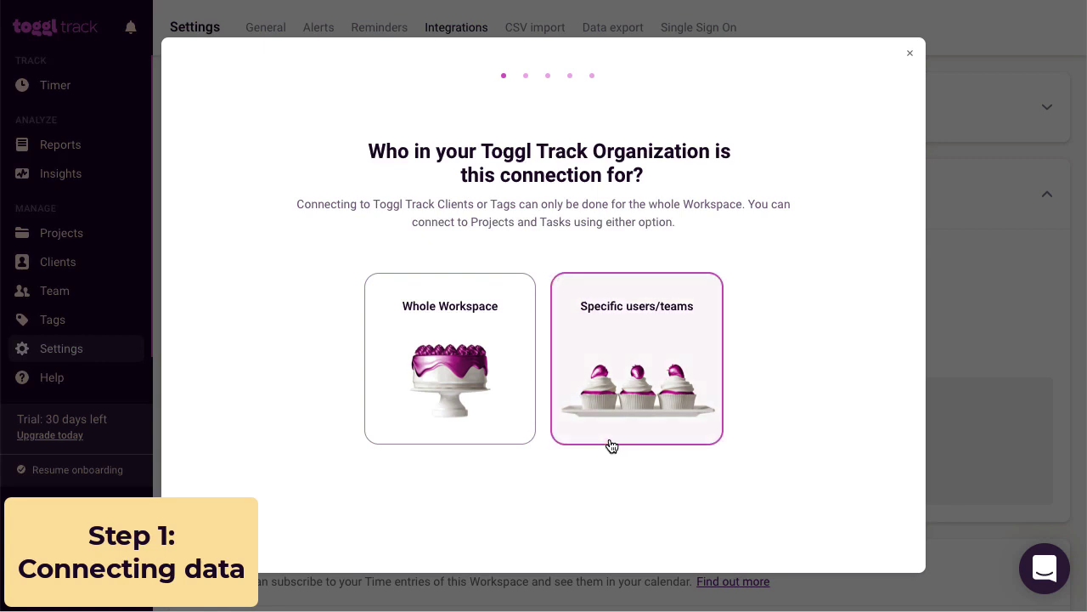
{"action": "left_click", "coordinate": [485, 435]}
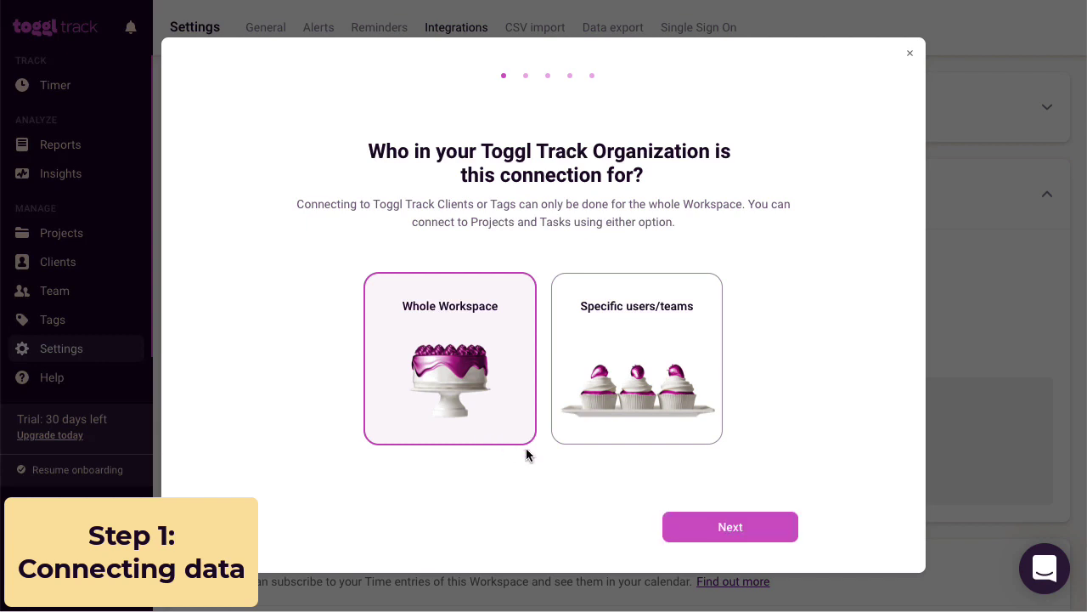
{"action": "left_click", "coordinate": [700, 531]}
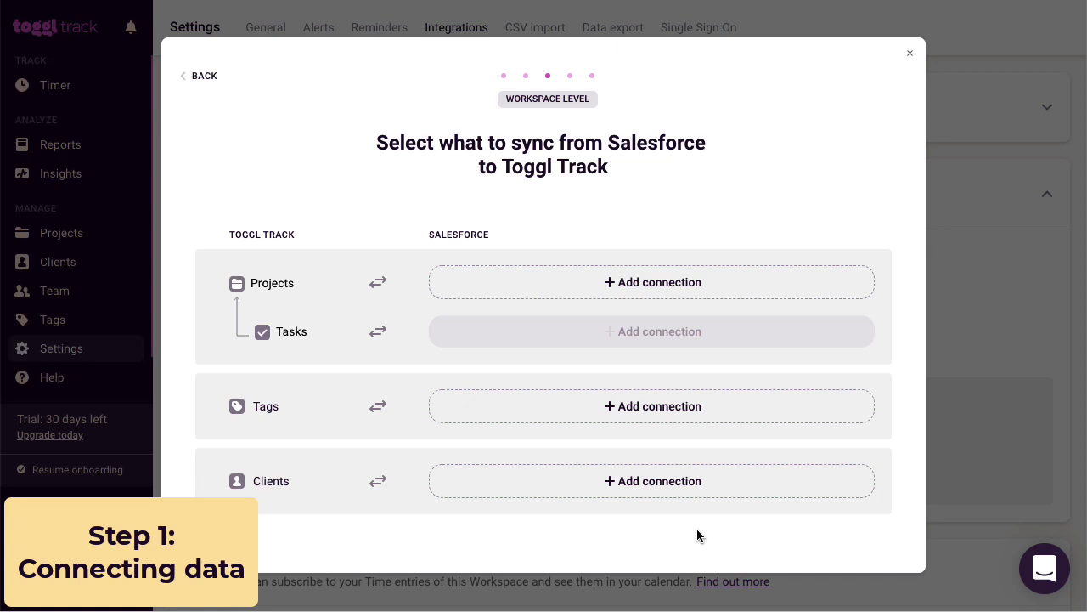
- Link Toggl Track Projects to Salesforce Account records
{"action": "left_click", "coordinate": [718, 289]}
{"action": "left_click", "coordinate": [653, 296]}
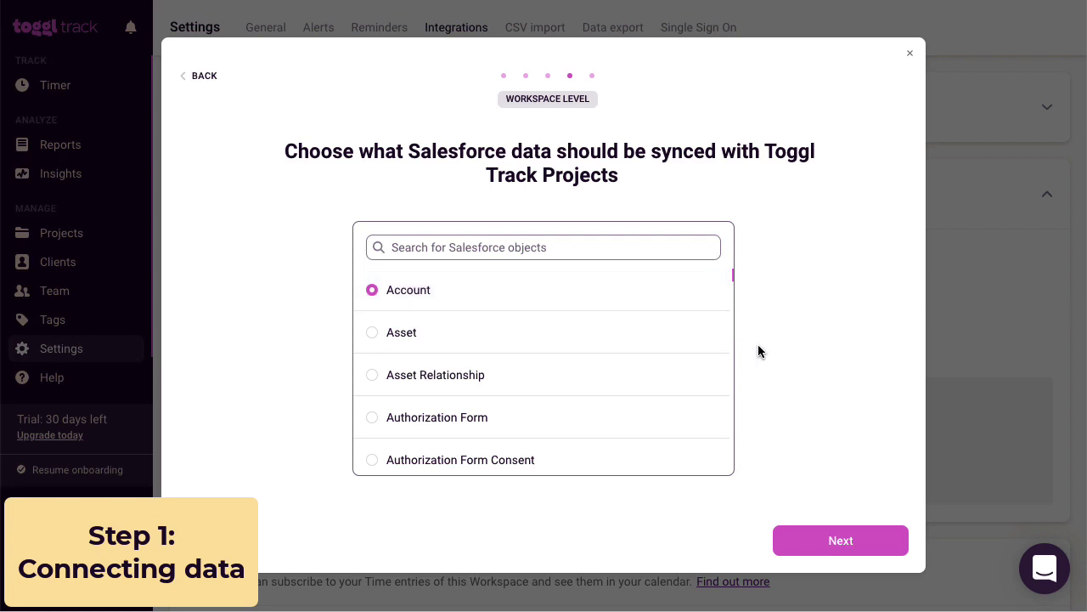
{"action": "left_click", "coordinate": [874, 550]}
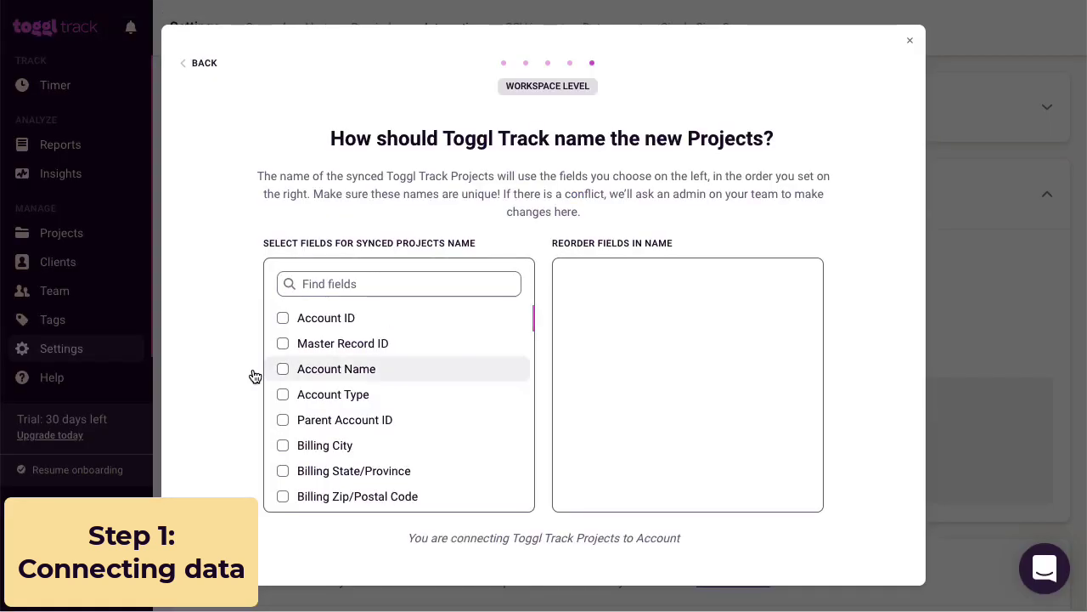
- Build project names from Account Name followed by Account Number
{"action": "left_click", "coordinate": [323, 370]}
{"action": "scroll", "coordinate": [369, 383], "scroll_direction": "down", "scroll_amount": 5}
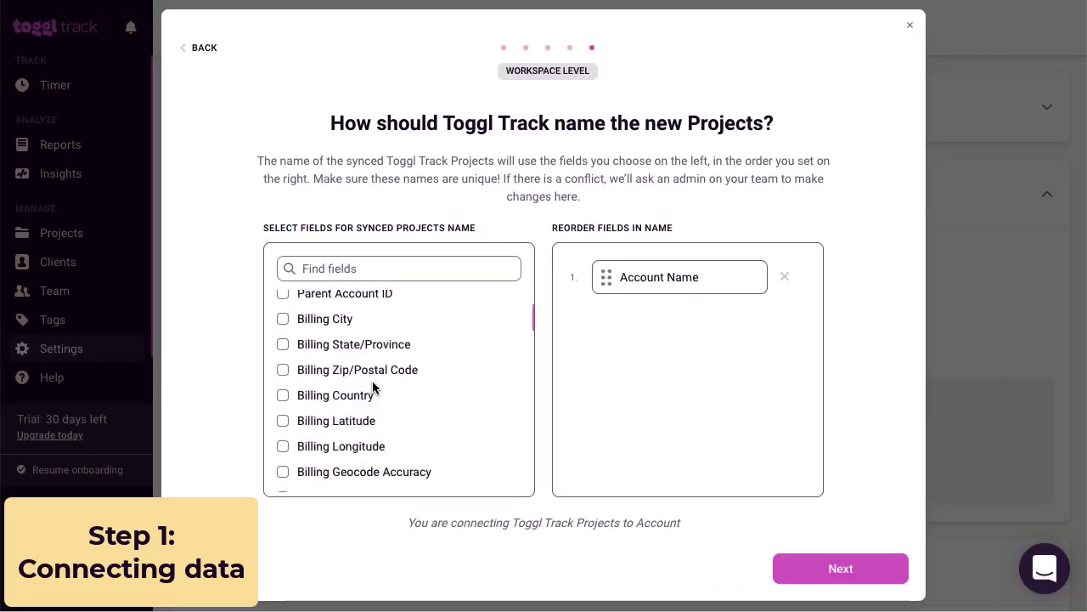
{"action": "scroll", "coordinate": [373, 387], "scroll_direction": "down", "scroll_amount": 2}
{"action": "left_click", "coordinate": [362, 389]}
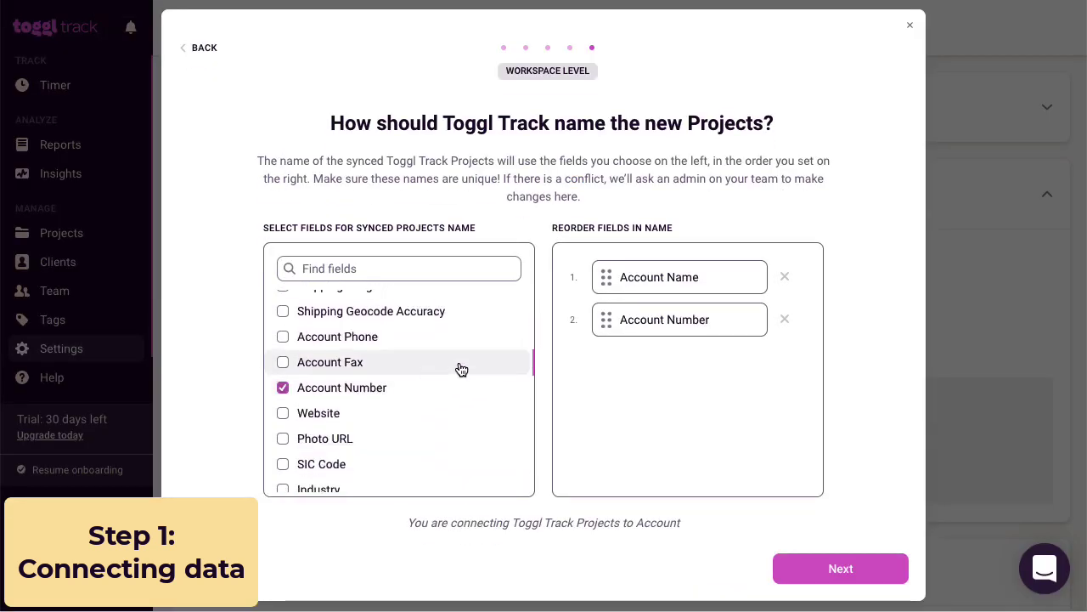
{"action": "mouse_move", "coordinate": [606, 328]}
{"action": "left_mouse_down"}
{"action": "mouse_move", "coordinate": [602, 264]}
{"action": "mouse_move", "coordinate": [602, 323]}
{"action": "left_mouse_up"}
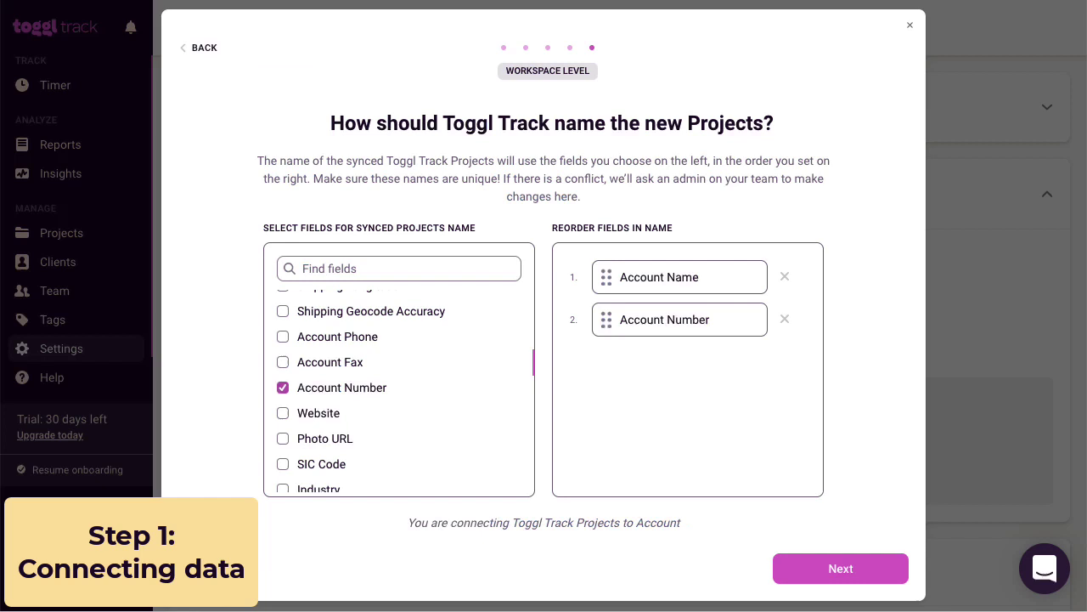
- Save the Projects mapping as Account (Account Name, Account Number) and begin the Tasks connection
{"action": "left_click", "coordinate": [819, 573]}
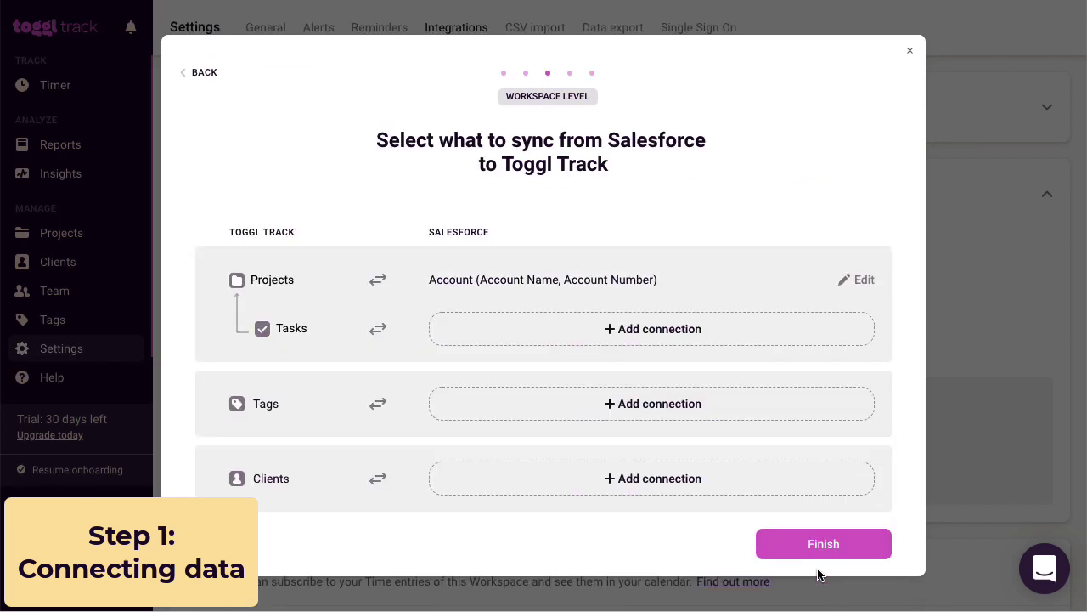
{"action": "left_click", "coordinate": [736, 337]}
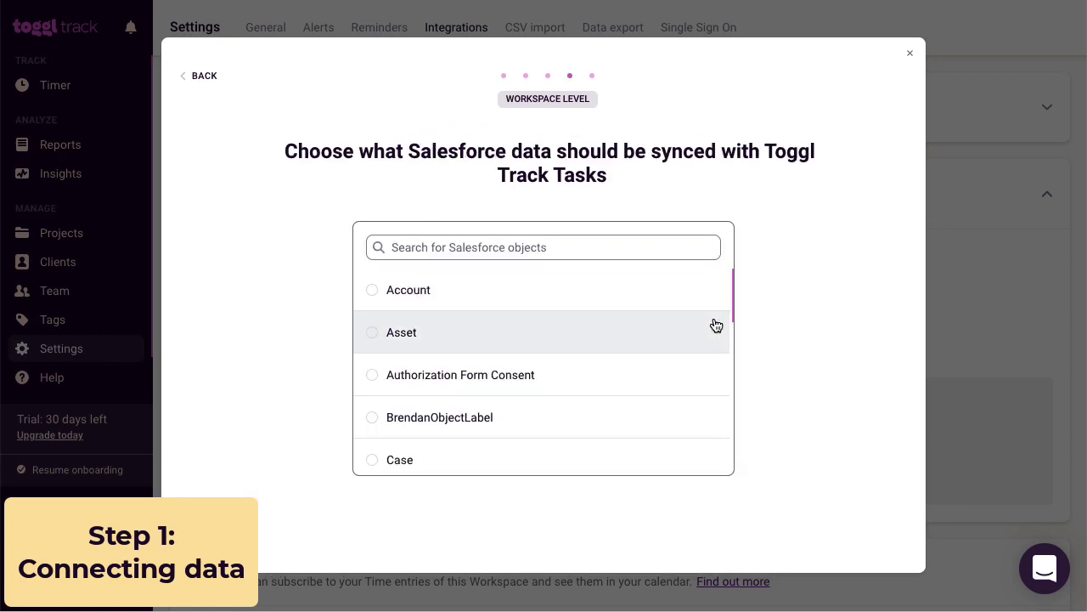
- Map Tasks to Salesforce Opportunity records, named from Name and Order Number
{"action": "scroll", "coordinate": [714, 324], "scroll_direction": "down", "scroll_amount": 3}
{"action": "scroll", "coordinate": [710, 324], "scroll_direction": "down", "scroll_amount": 5}
{"action": "scroll", "coordinate": [706, 324], "scroll_direction": "up", "scroll_amount": 4}
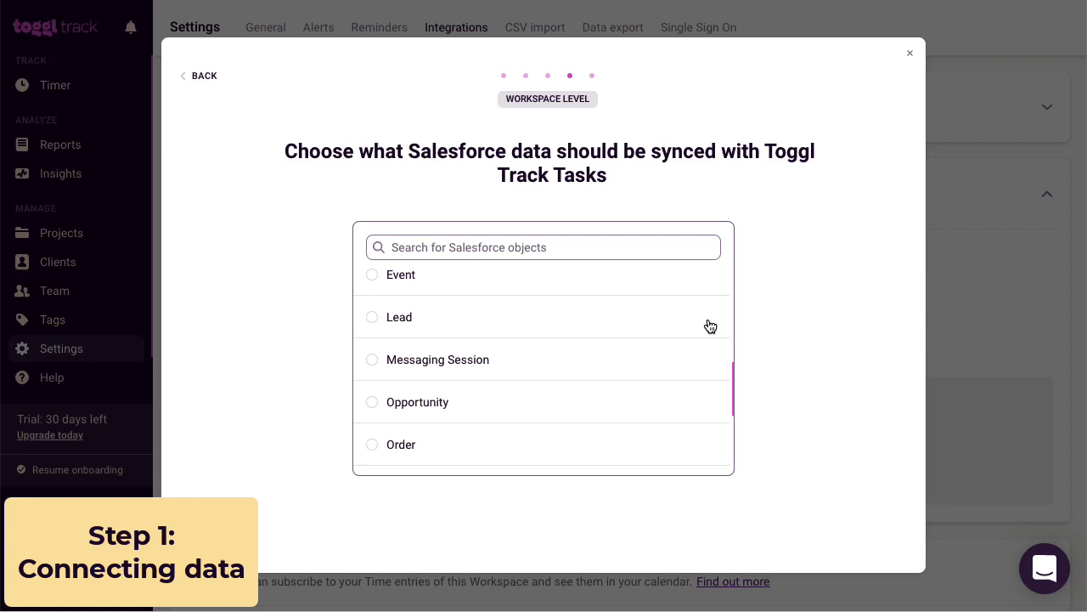
{"action": "left_click", "coordinate": [588, 400]}
{"action": "left_click", "coordinate": [796, 541]}
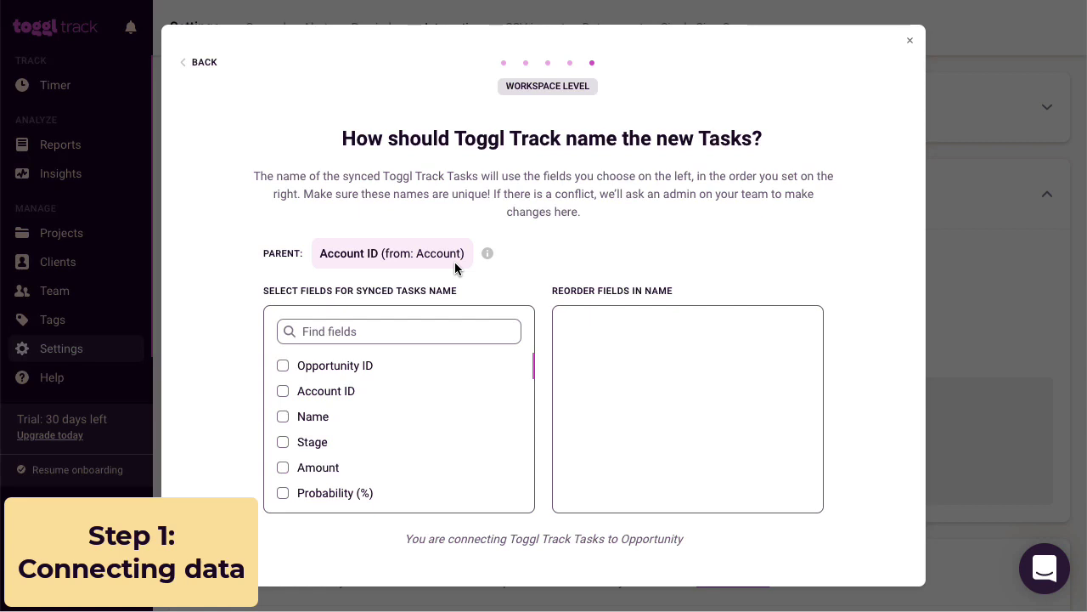
{"action": "left_click", "coordinate": [380, 415]}
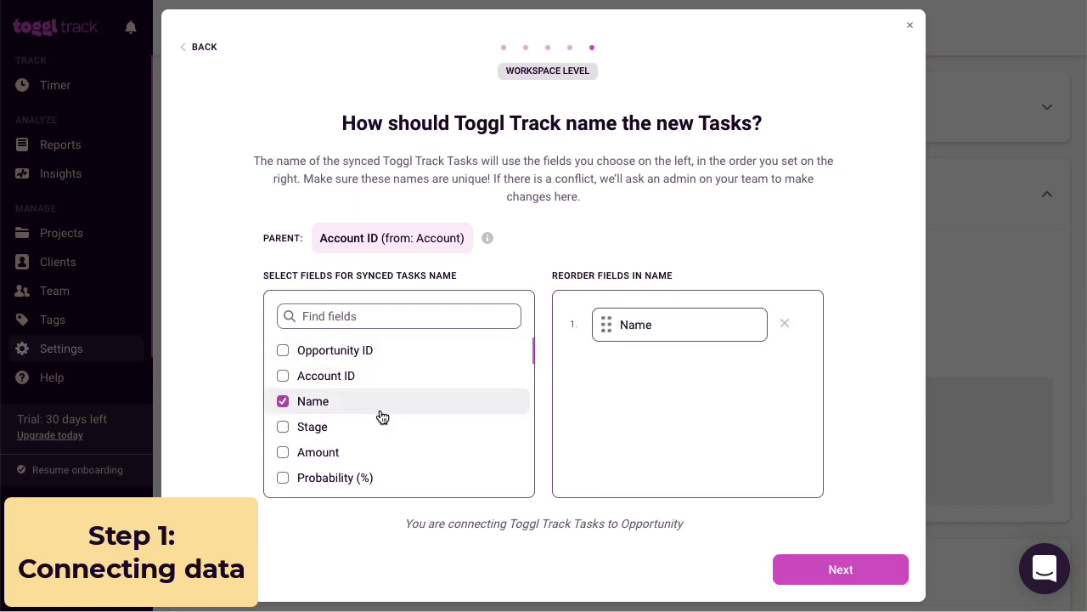
{"action": "scroll", "coordinate": [381, 415], "scroll_direction": "down", "scroll_amount": 10}
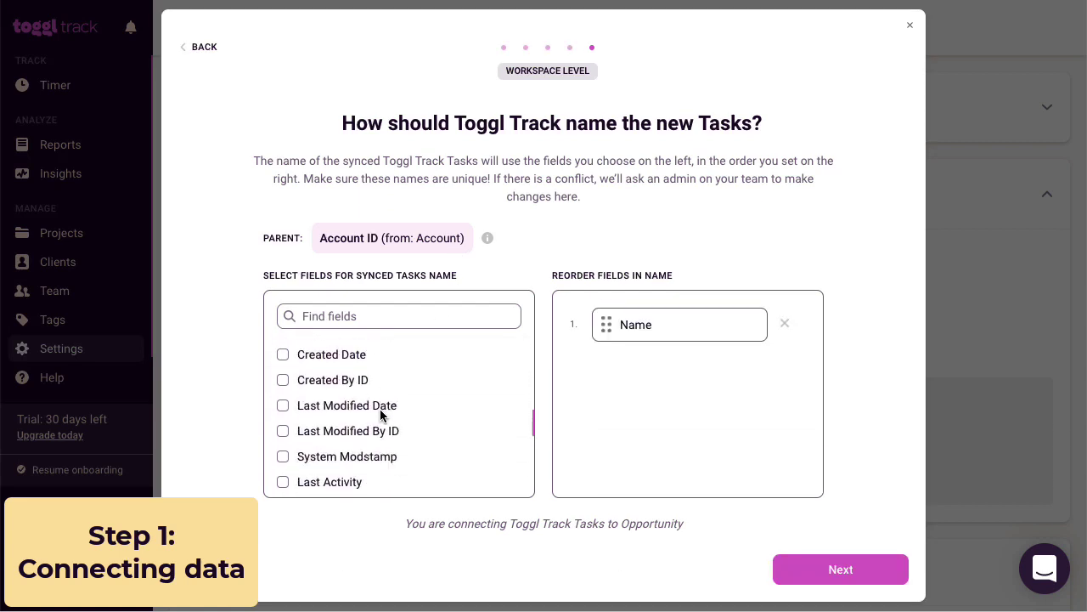
{"action": "scroll", "coordinate": [381, 415], "scroll_direction": "down", "scroll_amount": 10}
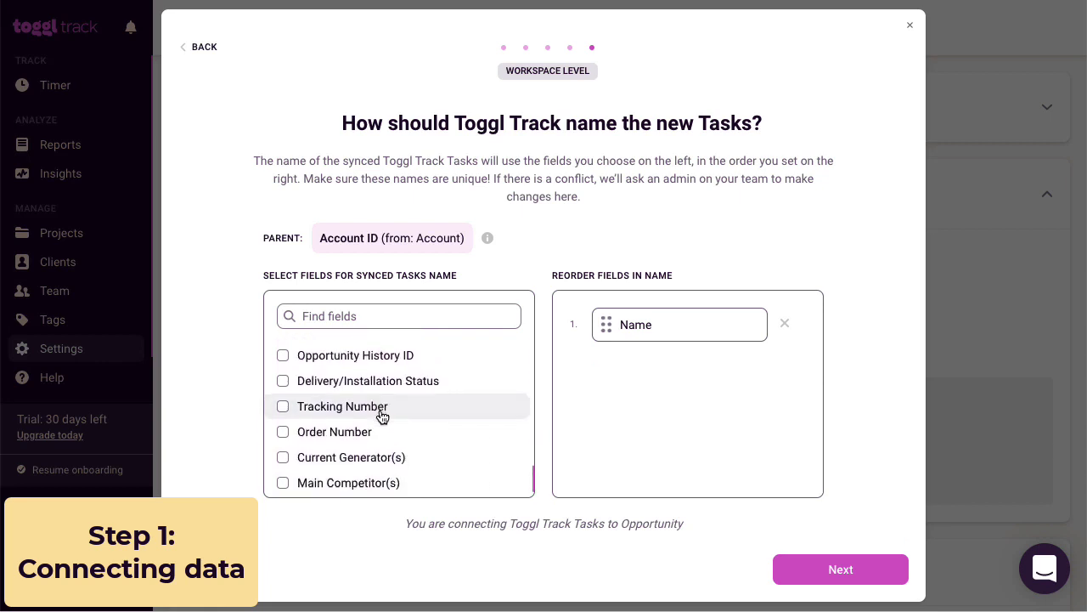
{"action": "left_click", "coordinate": [377, 429]}
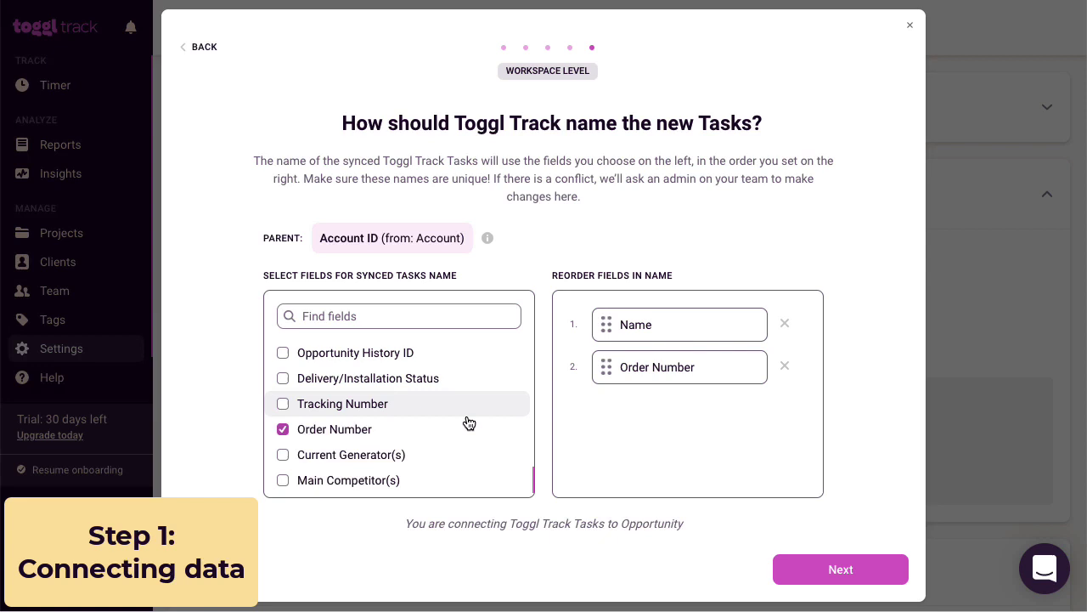
{"action": "left_click", "coordinate": [835, 579]}
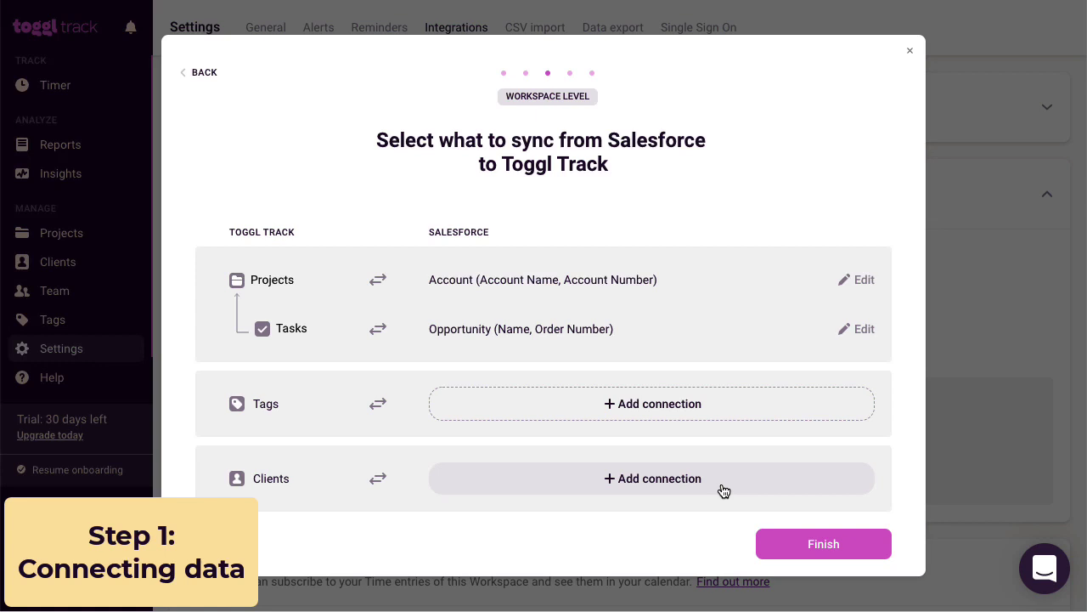
- Map Tags to Salesforce Product records, named from Product Name
{"action": "left_click", "coordinate": [738, 419]}
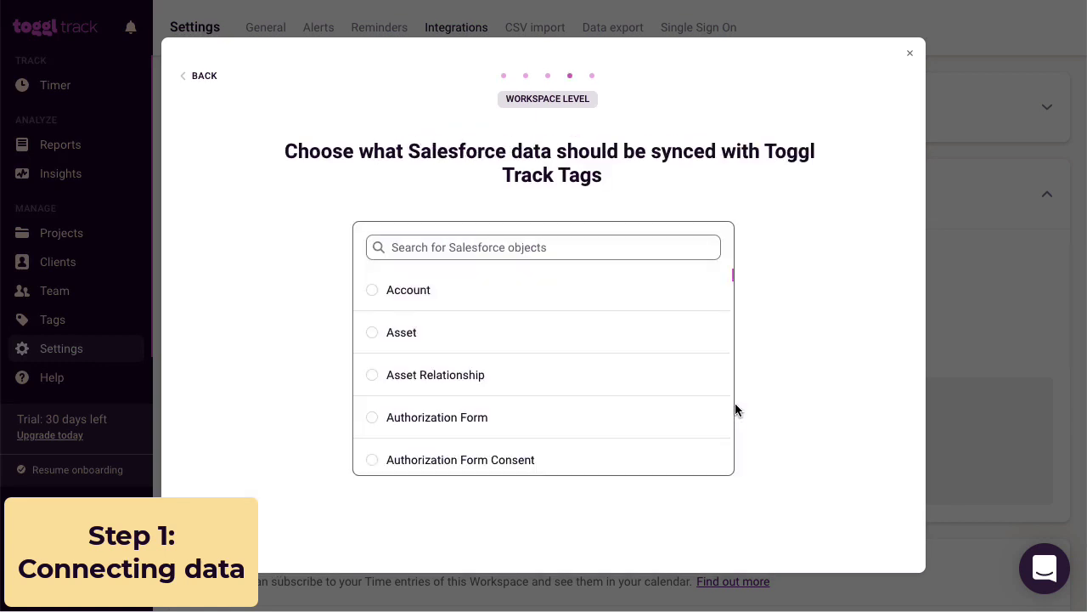
{"action": "scroll", "coordinate": [621, 405], "scroll_direction": "down", "scroll_amount": 8}
{"action": "scroll", "coordinate": [621, 404], "scroll_direction": "down", "scroll_amount": 15}
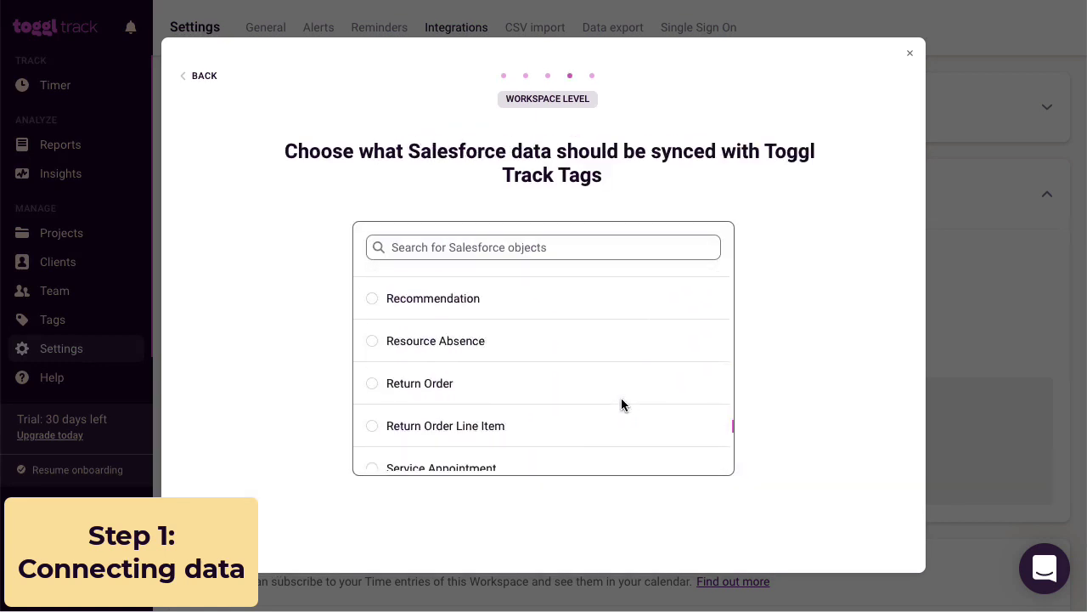
{"action": "scroll", "coordinate": [623, 406], "scroll_direction": "up", "scroll_amount": 3}
{"action": "scroll", "coordinate": [621, 397], "scroll_direction": "down", "scroll_amount": 2}
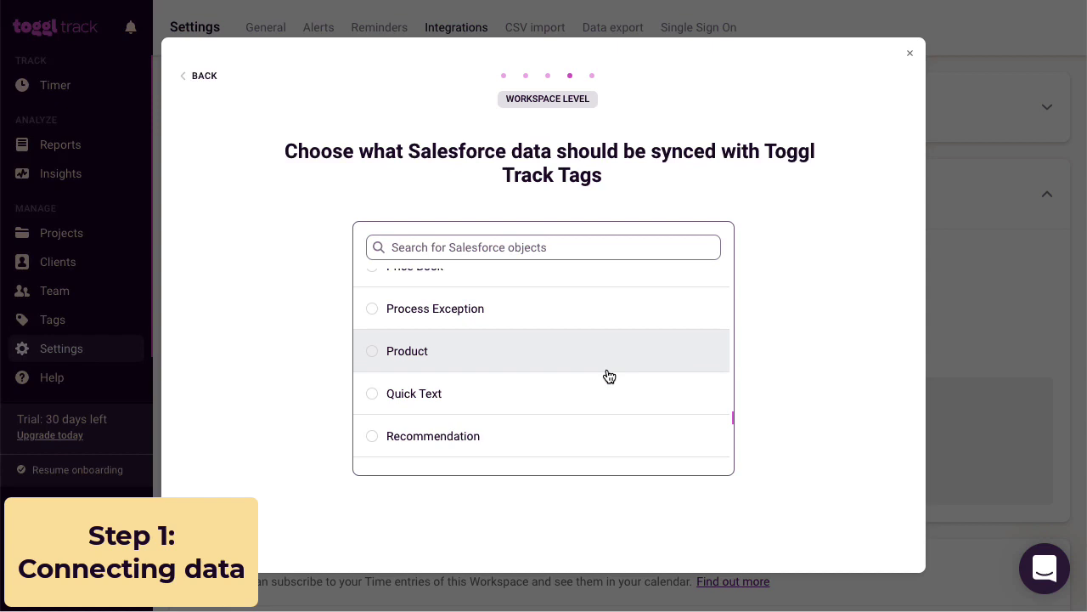
{"action": "left_click", "coordinate": [608, 368]}
{"action": "left_click", "coordinate": [792, 536]}
{"action": "left_click", "coordinate": [408, 343]}
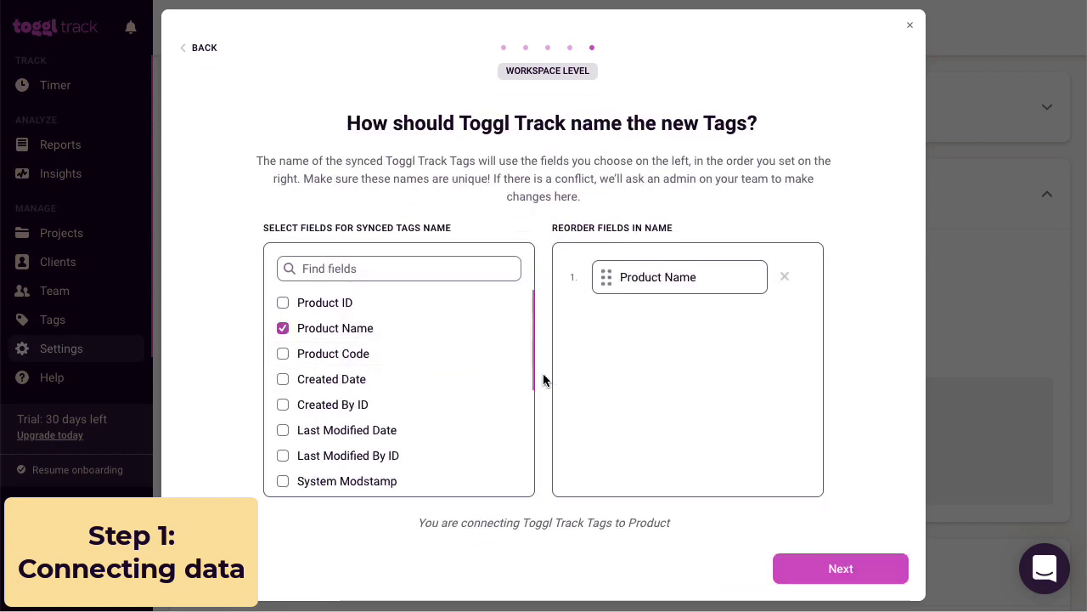
{"action": "left_click", "coordinate": [794, 571]}
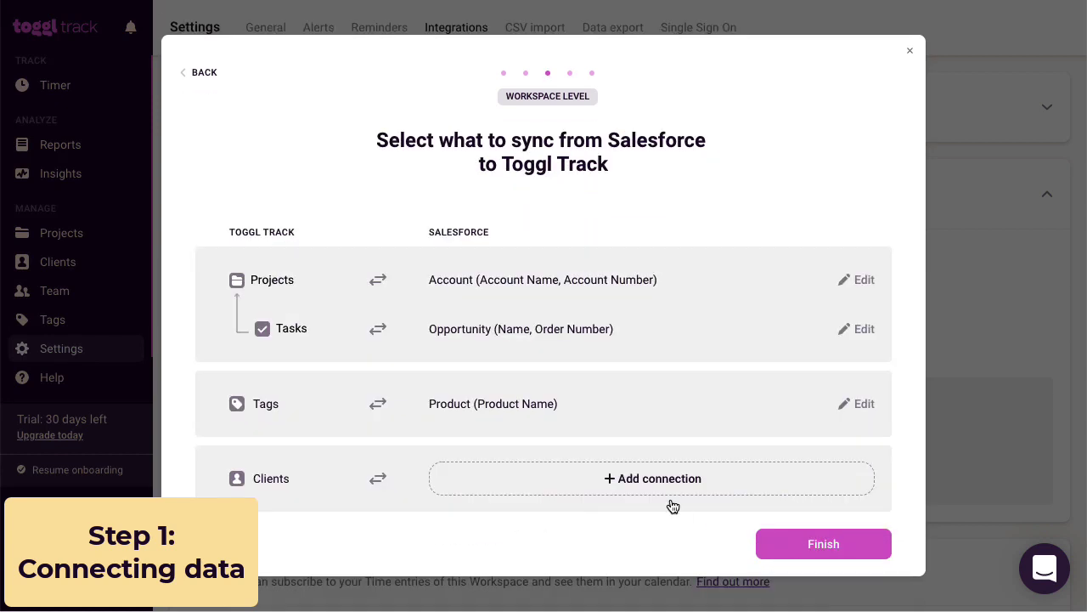
- Map Clients to Salesforce Contact records, named from the Email field
{"action": "left_click", "coordinate": [650, 478]}
{"action": "scroll", "coordinate": [634, 425], "scroll_direction": "down", "scroll_amount": 10}
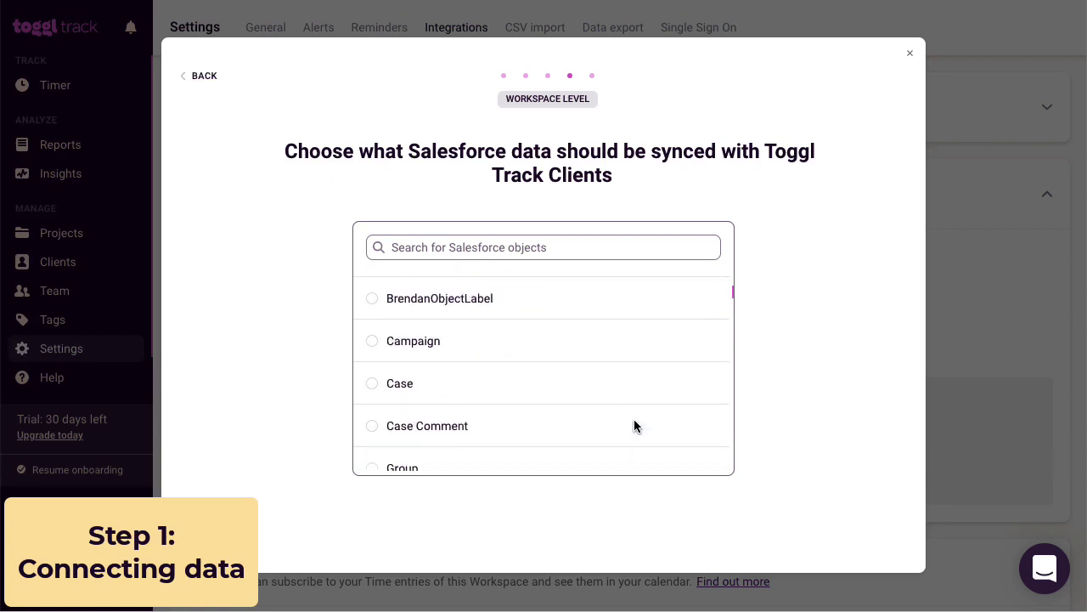
{"action": "left_click", "coordinate": [626, 380]}
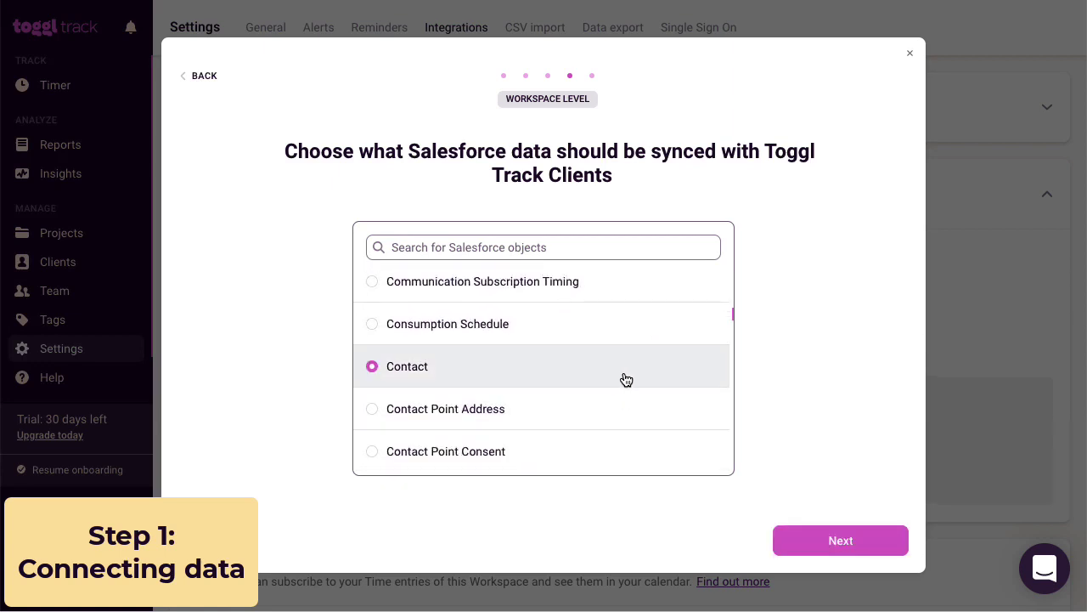
{"action": "left_click", "coordinate": [801, 539]}
{"action": "scroll", "coordinate": [481, 437], "scroll_direction": "down", "scroll_amount": 8}
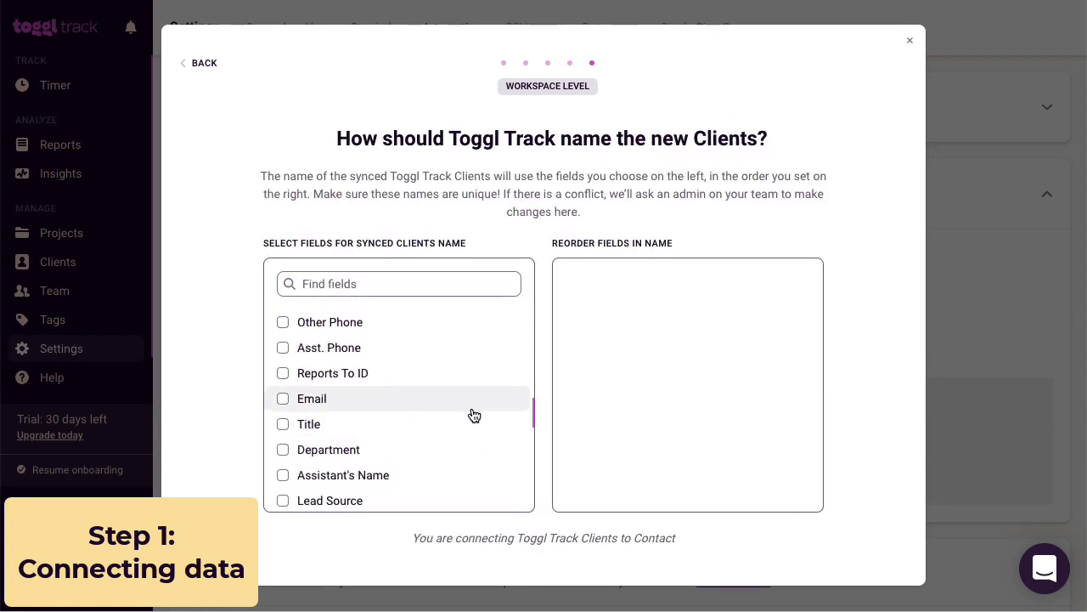
{"action": "left_click", "coordinate": [473, 406]}
{"action": "left_click", "coordinate": [821, 571]}
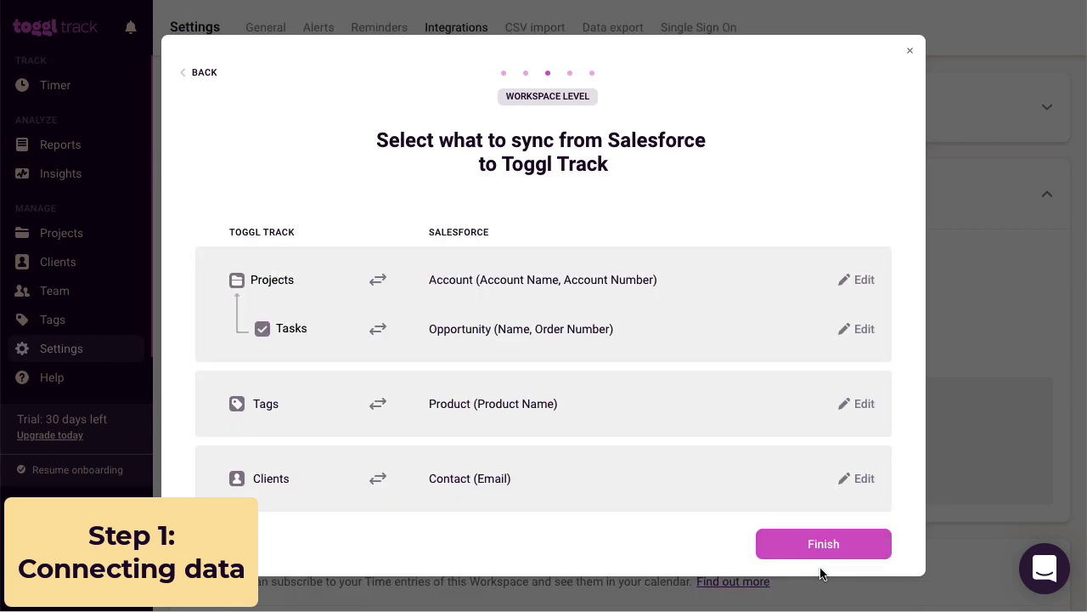
- Finish all data mappings and continue to the Handling duplicates step
{"action": "left_click", "coordinate": [791, 552]}
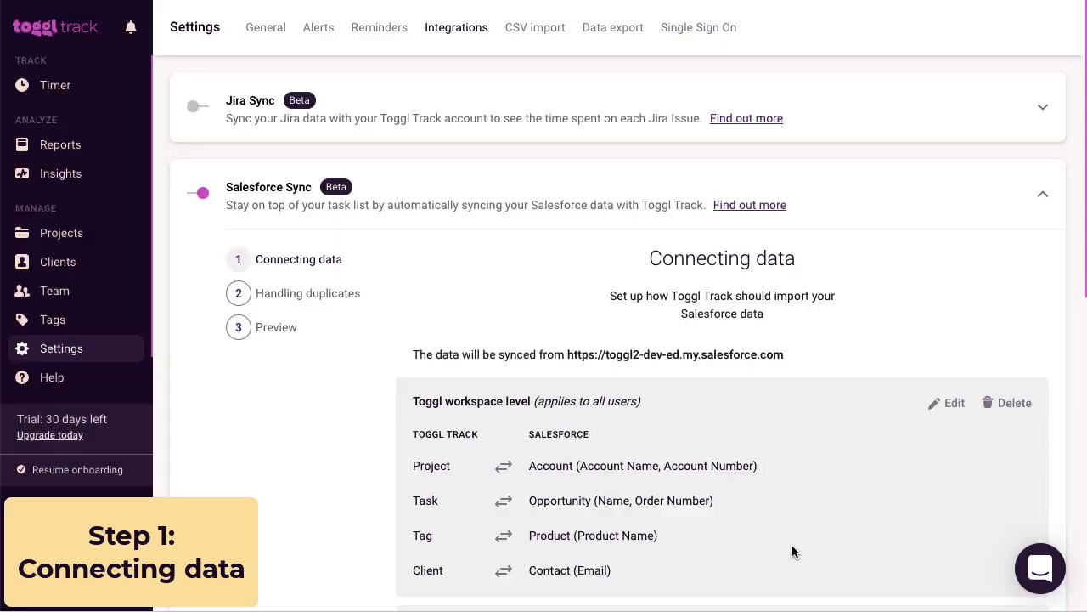
{"action": "scroll", "coordinate": [791, 545], "scroll_direction": "down", "scroll_amount": 3}
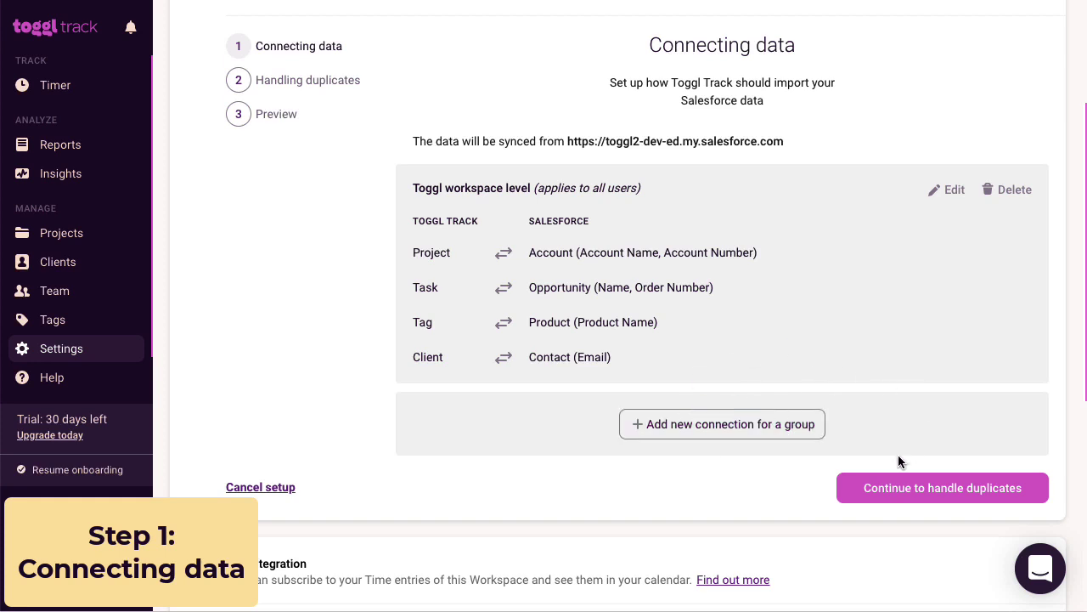
{"action": "left_click", "coordinate": [875, 497]}
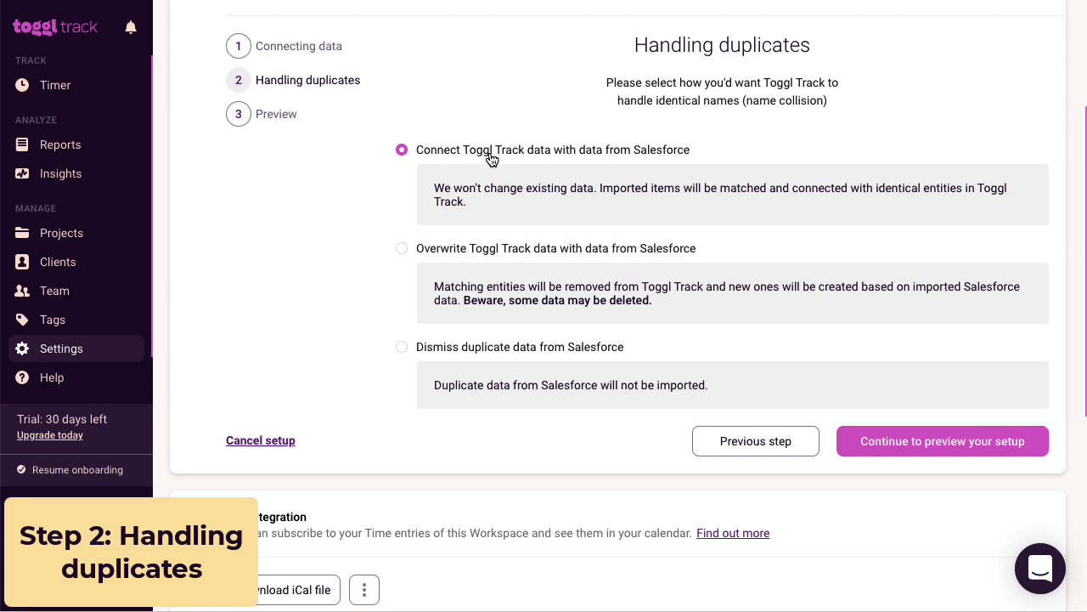
{"action": "left_click", "coordinate": [558, 259]}
{"action": "left_click", "coordinate": [556, 354]}
- Review the Salesforce Sync setup preview, then finish setup so the first sync starts
{"action": "left_click", "coordinate": [881, 448]}
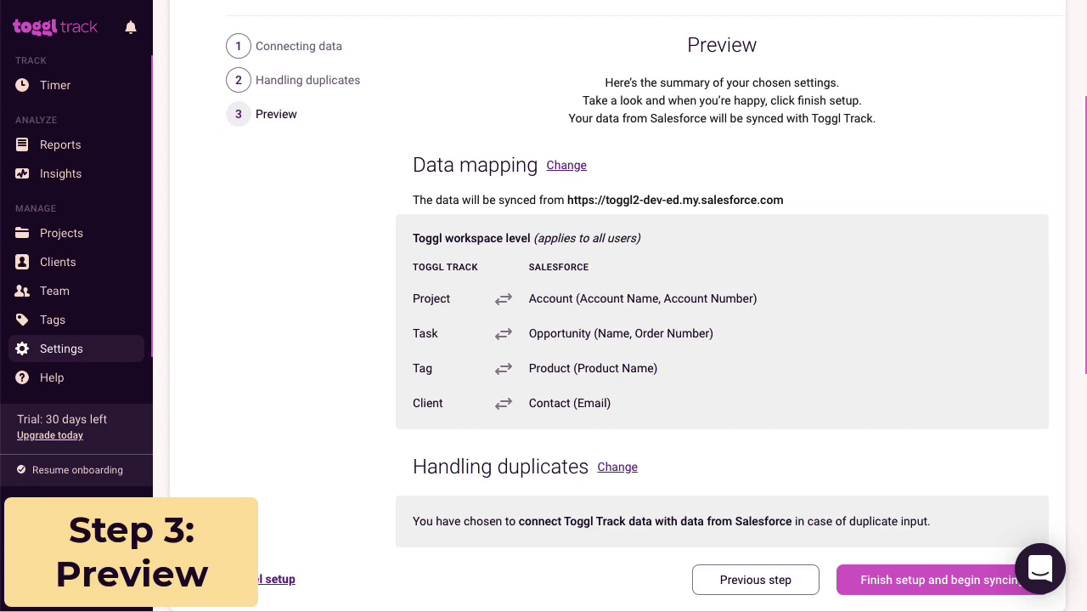
{"action": "scroll", "coordinate": [943, 484], "scroll_direction": "down", "scroll_amount": 1}
{"action": "left_click", "coordinate": [897, 507]}
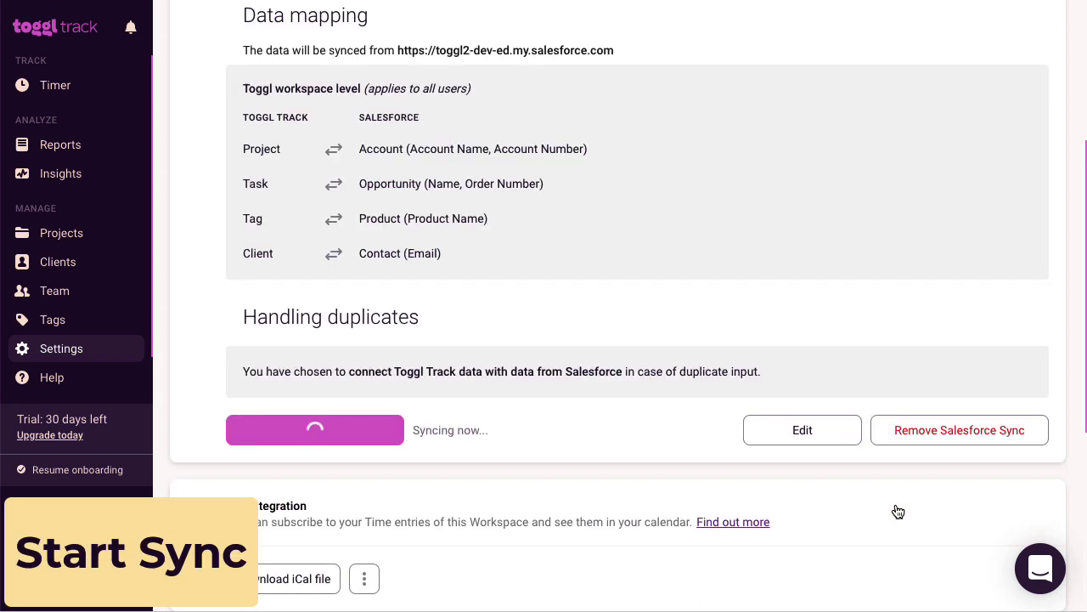